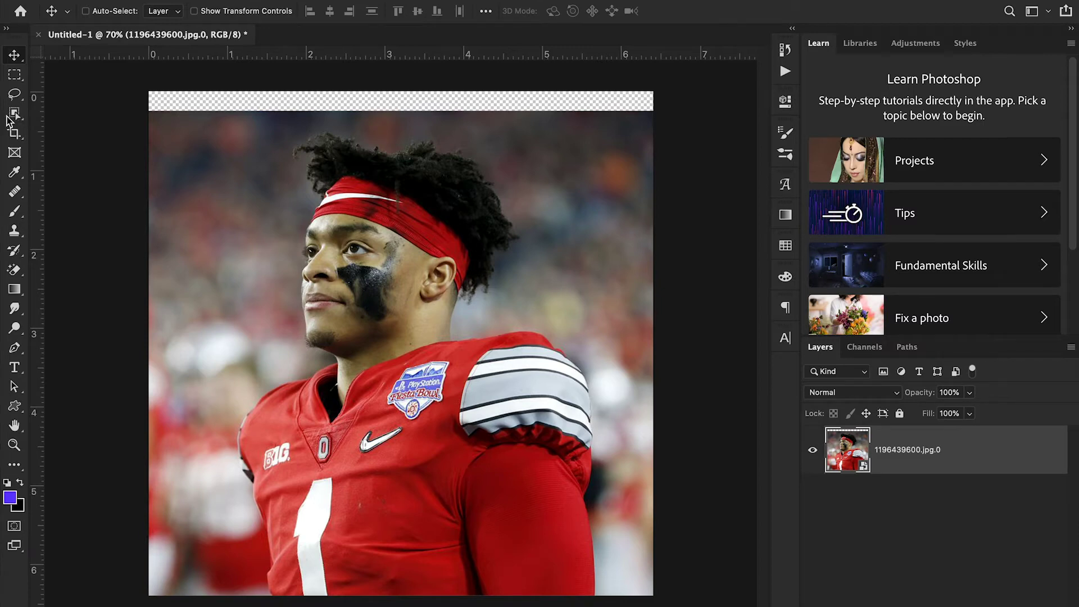
Select the football player with Object Selection's Select Subject and open Select and Mask.
left_click(16, 114)
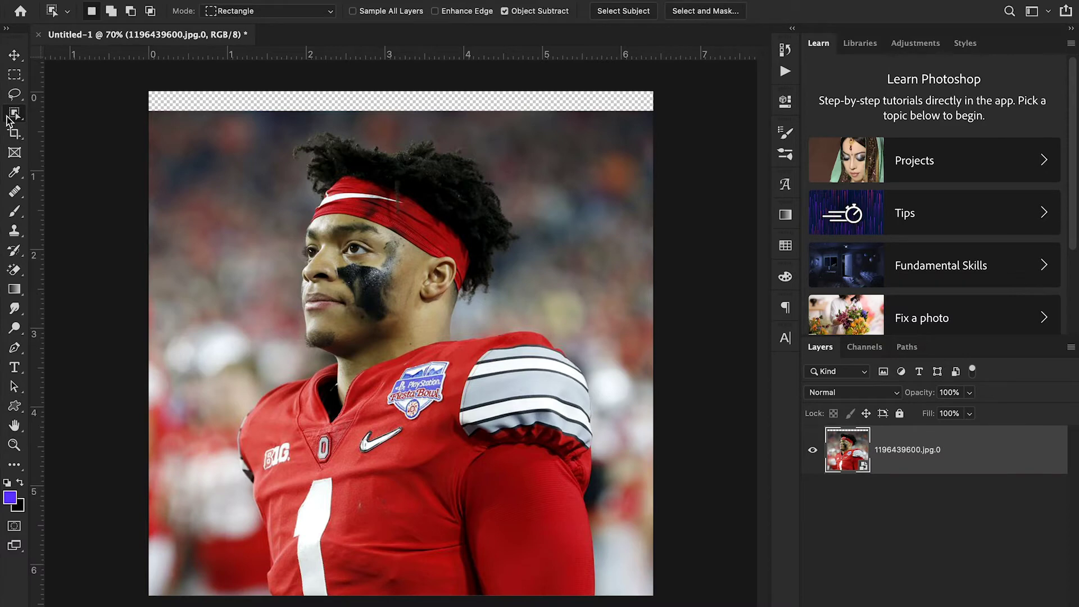
left_click(639, 12)
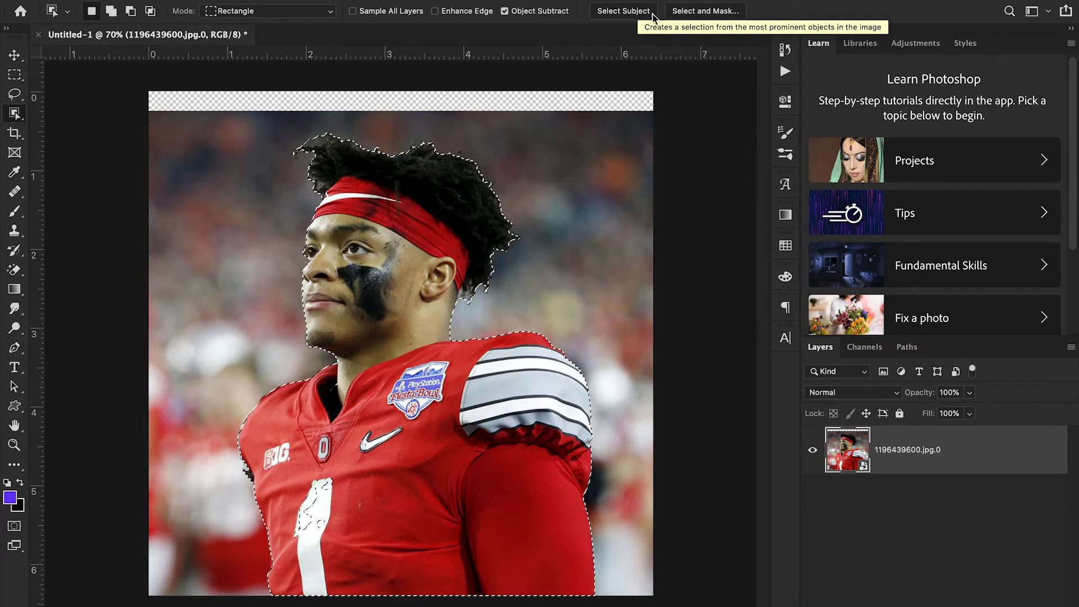
left_click(705, 11)
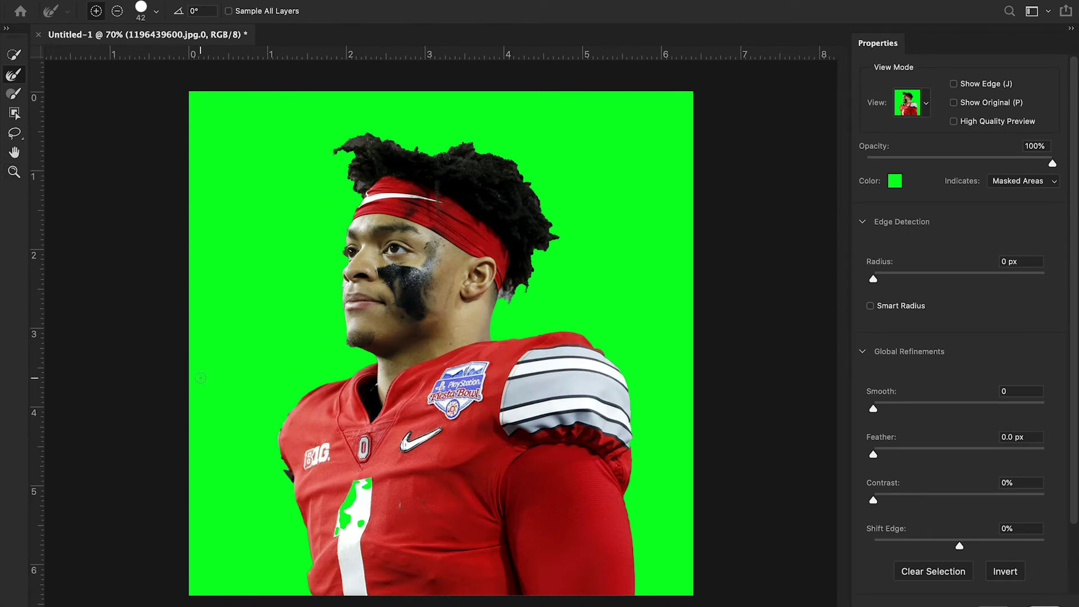
Zoom the mask preview in on the headband, then closer on the curly hair behind the ear.
left_click(14, 172)
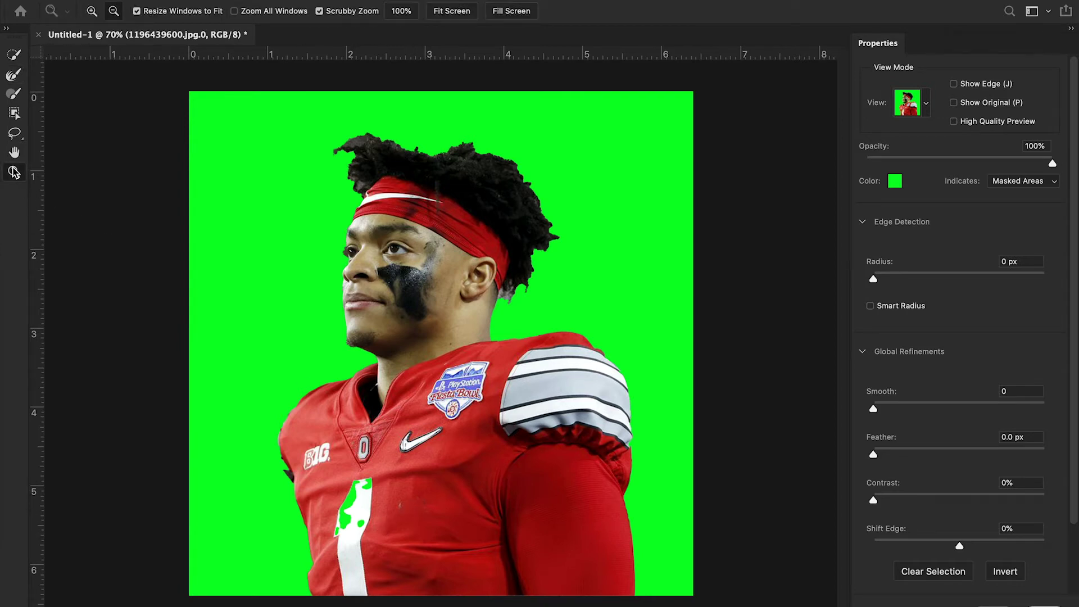
left_click_drag(340, 190, 420, 189)
scroll(421, 190, "up", 5)
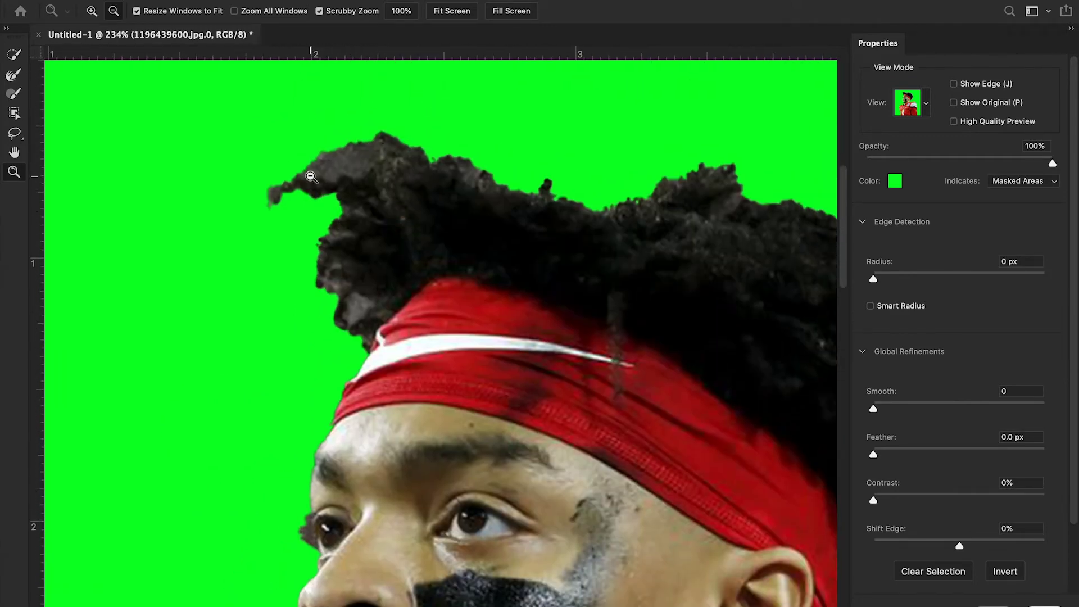
scroll(356, 309, "right", 10)
scroll(414, 440, "down", 2)
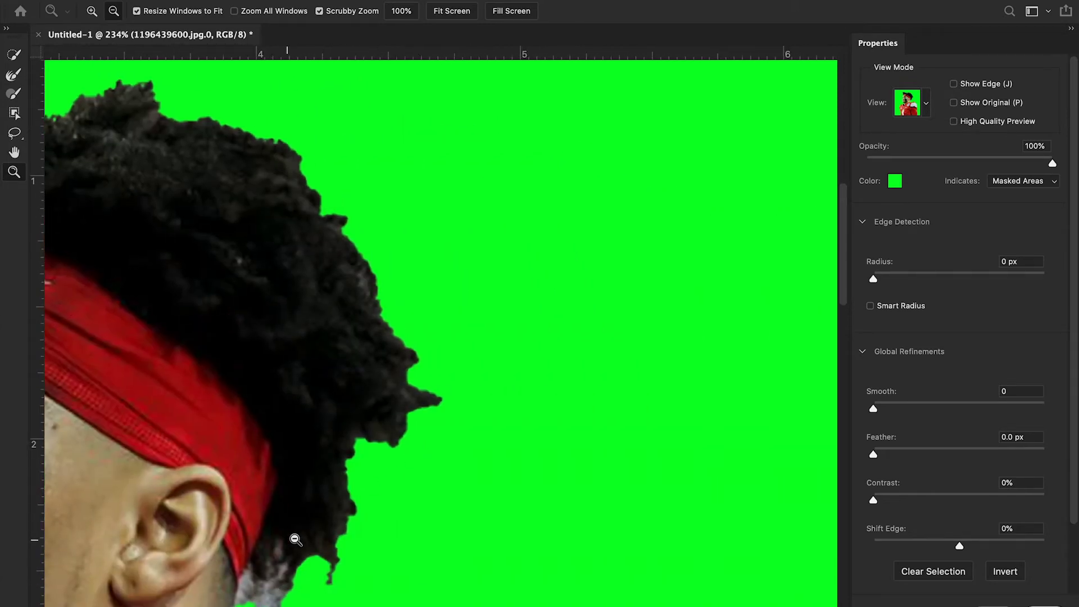
left_click_drag(292, 539, 324, 530)
scroll(324, 530, "down", 2)
scroll(324, 531, "left", 2)
key("b")
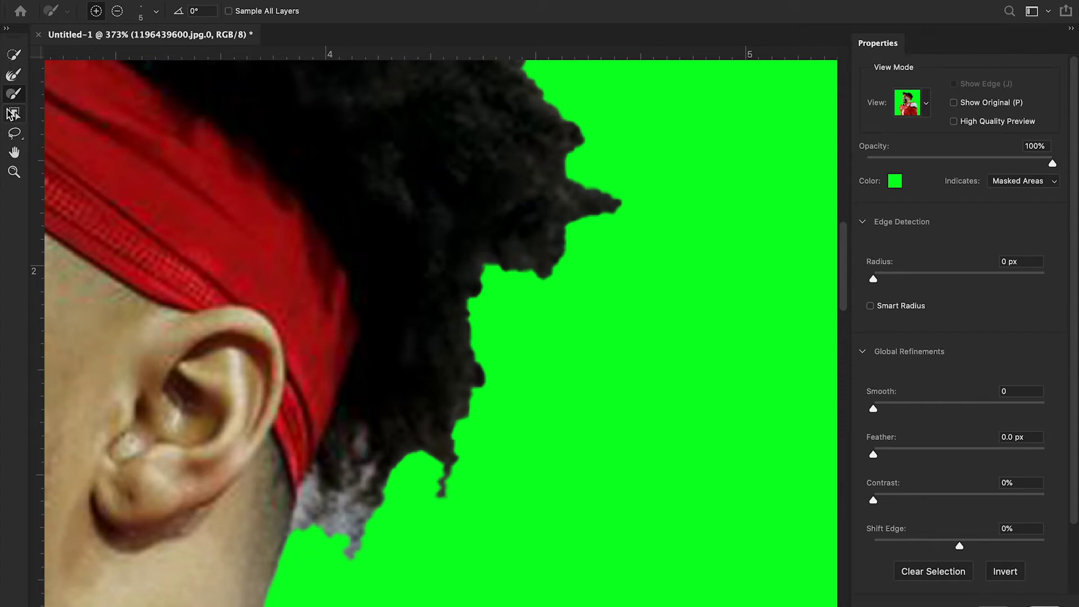
Enlarge the brush from 5 to 8 px and paint over the grey strands below the ear.
left_click(155, 10)
left_click_drag(73, 51, 77, 51)
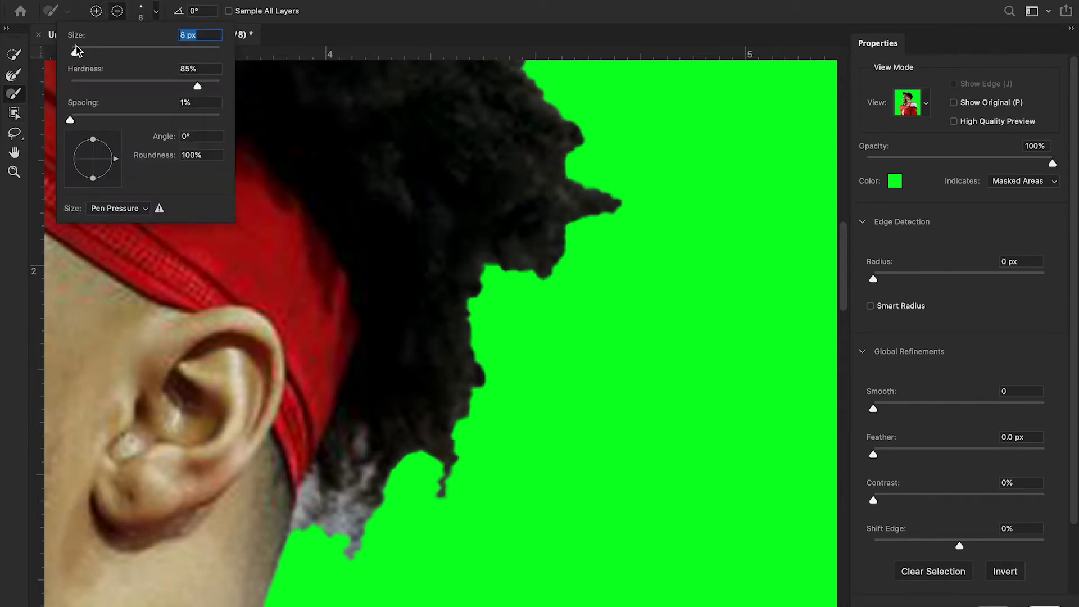
left_click(337, 546)
mouse_move(336, 541)
left_mouse_down()
mouse_move(363, 430)
mouse_move(351, 492)
mouse_move(362, 477)
mouse_move(362, 503)
mouse_move(379, 508)
left_mouse_up()
Zoom out until the player's whole head is in view.
mouse_move(453, 604)
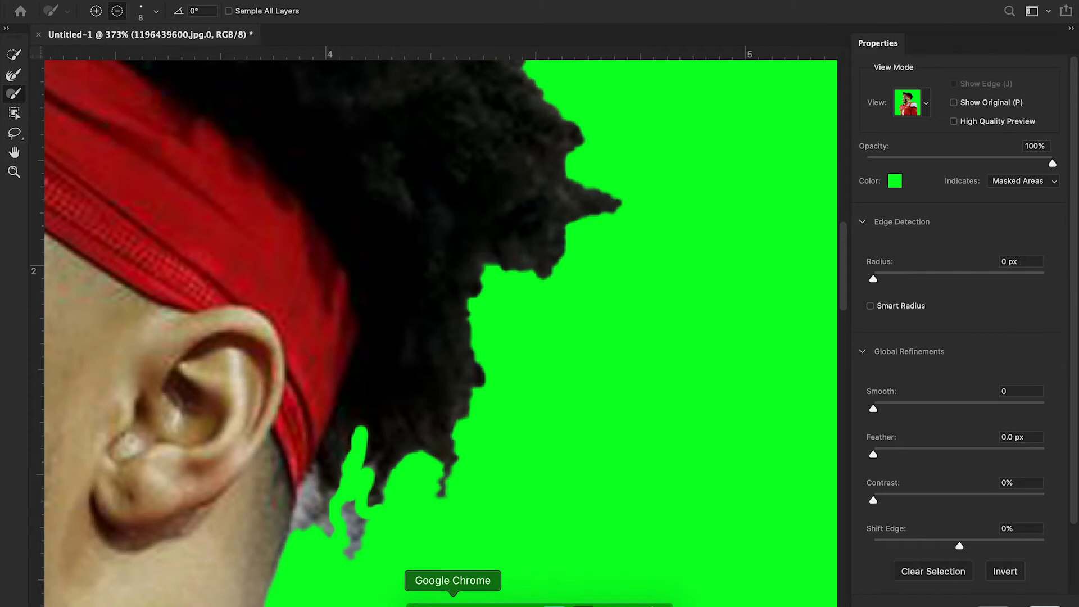
key("z")
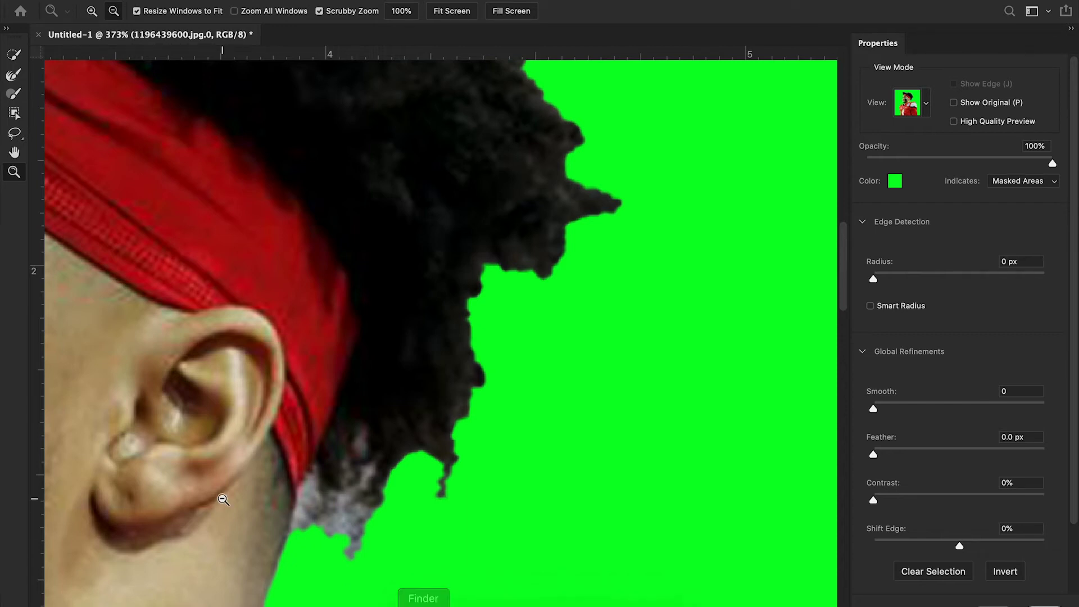
left_click_drag(231, 225, 193, 229)
scroll(342, 227, "right", 5)
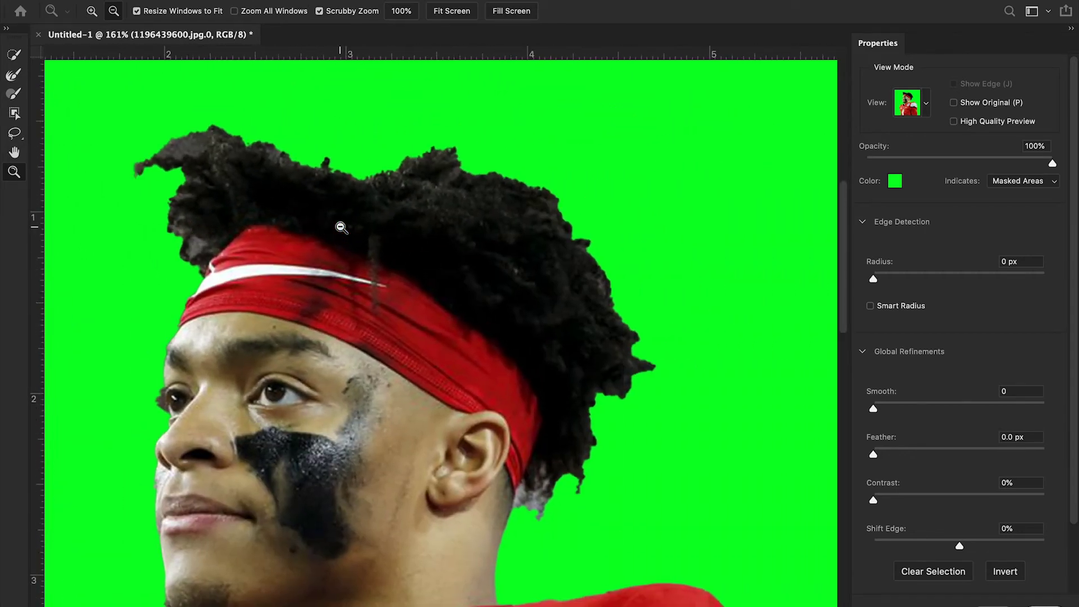
Zoom in on the upper-left curls and refine the hair edge above the forehead.
left_click(12, 76)
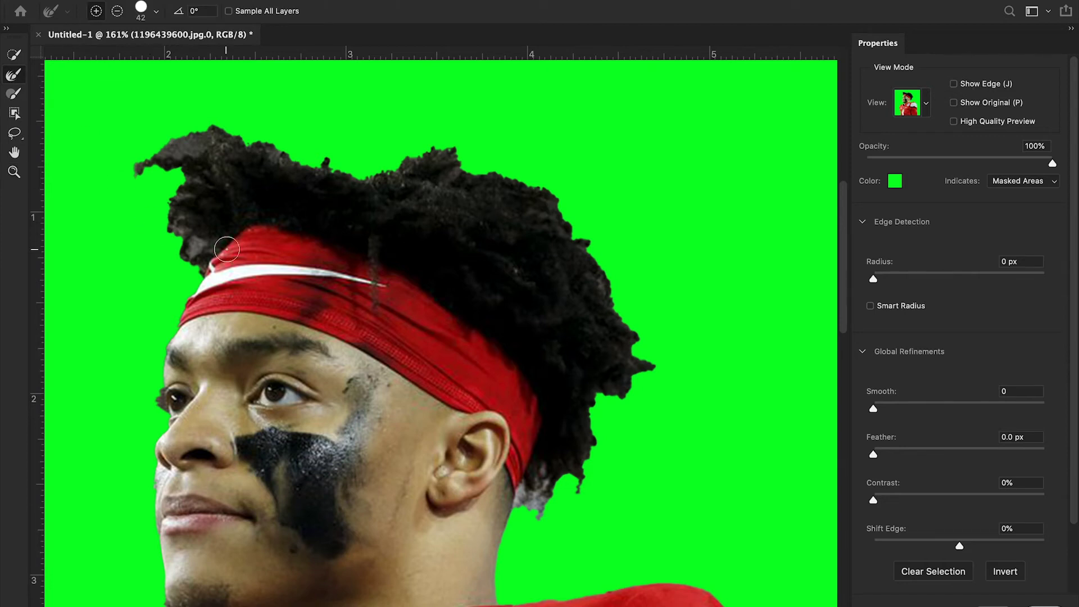
left_click(14, 172)
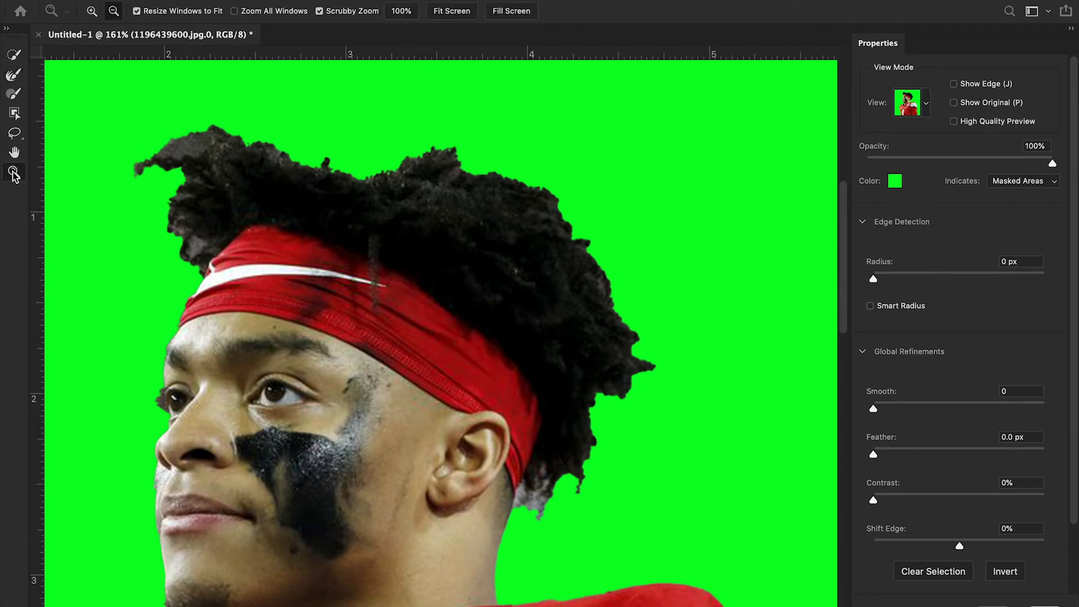
left_click_drag(104, 260, 267, 227)
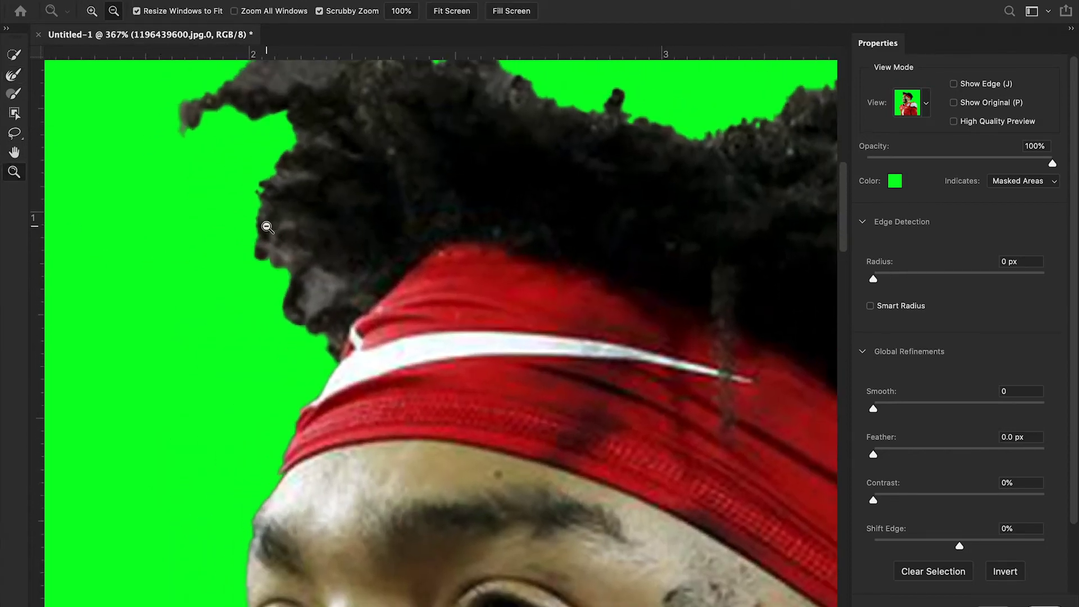
left_click(15, 74)
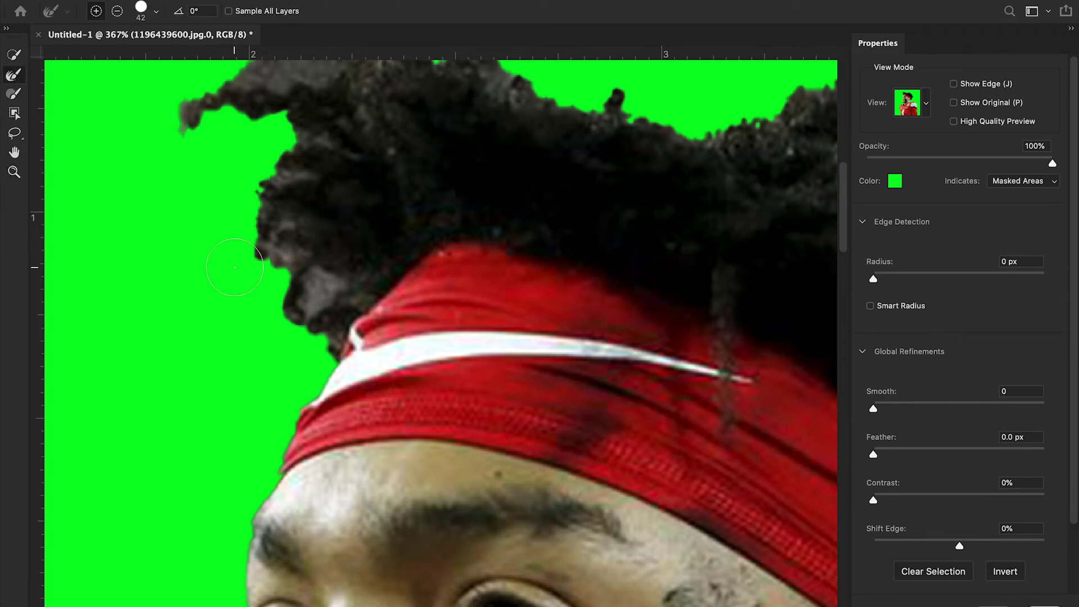
mouse_move(235, 267)
left_mouse_down()
mouse_move(308, 305)
mouse_move(332, 276)
mouse_move(281, 239)
mouse_move(283, 196)
mouse_move(320, 128)
mouse_move(314, 115)
mouse_move(248, 178)
left_mouse_up()
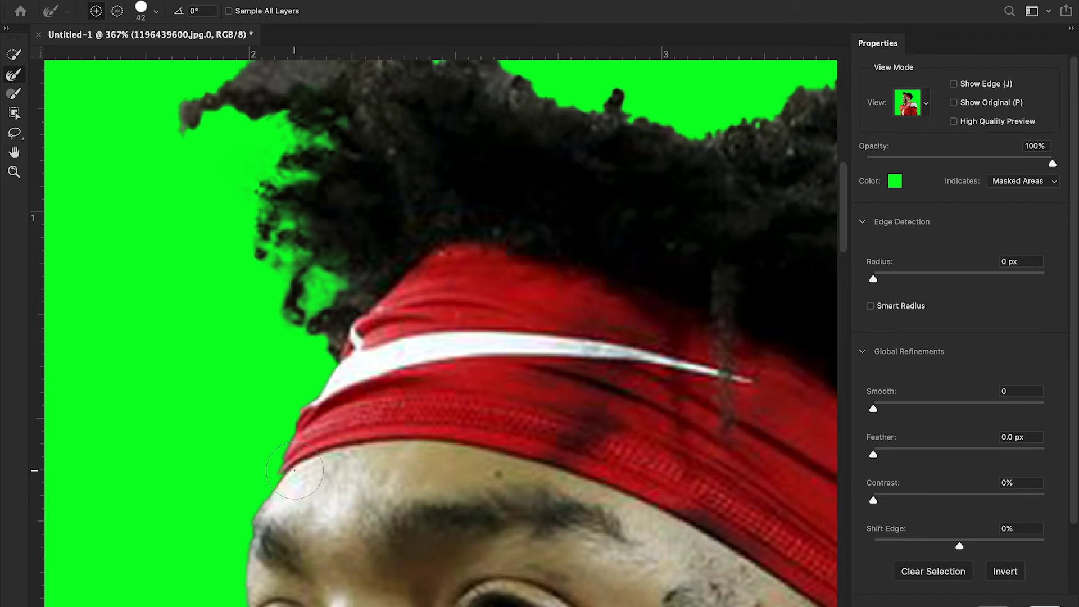
Refine the upper-left and top hair edges left to right, then zoom back out to the whole head.
scroll(295, 469, "up", 5)
left_click_drag(258, 201, 247, 201)
mouse_move(339, 153)
left_mouse_down()
mouse_move(353, 223)
mouse_move(402, 193)
mouse_move(466, 195)
mouse_move(665, 255)
left_mouse_up()
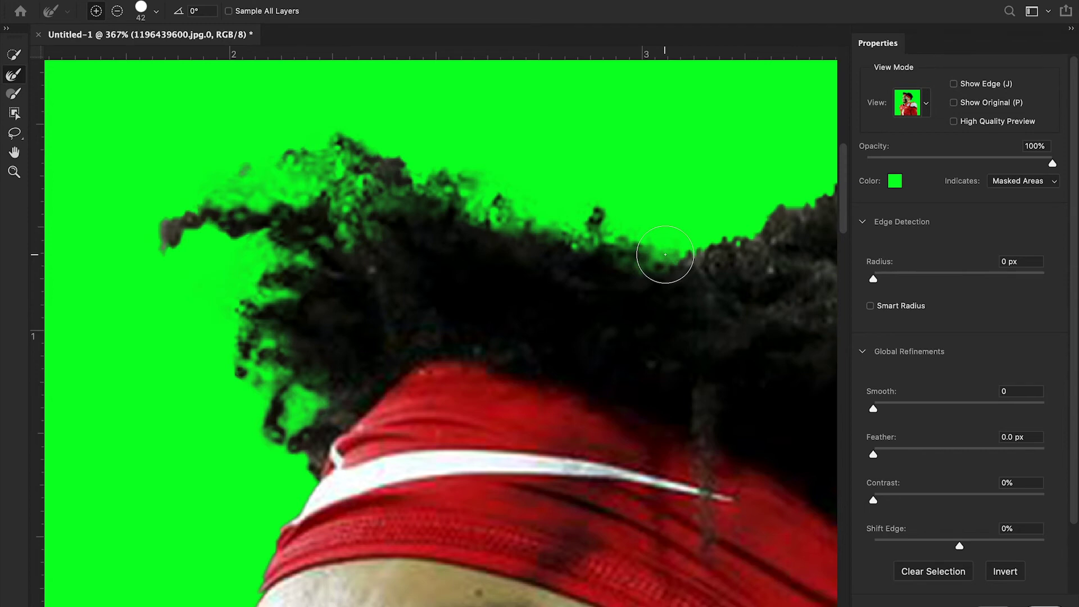
left_click(14, 172)
left_click_drag(446, 178, 385, 180)
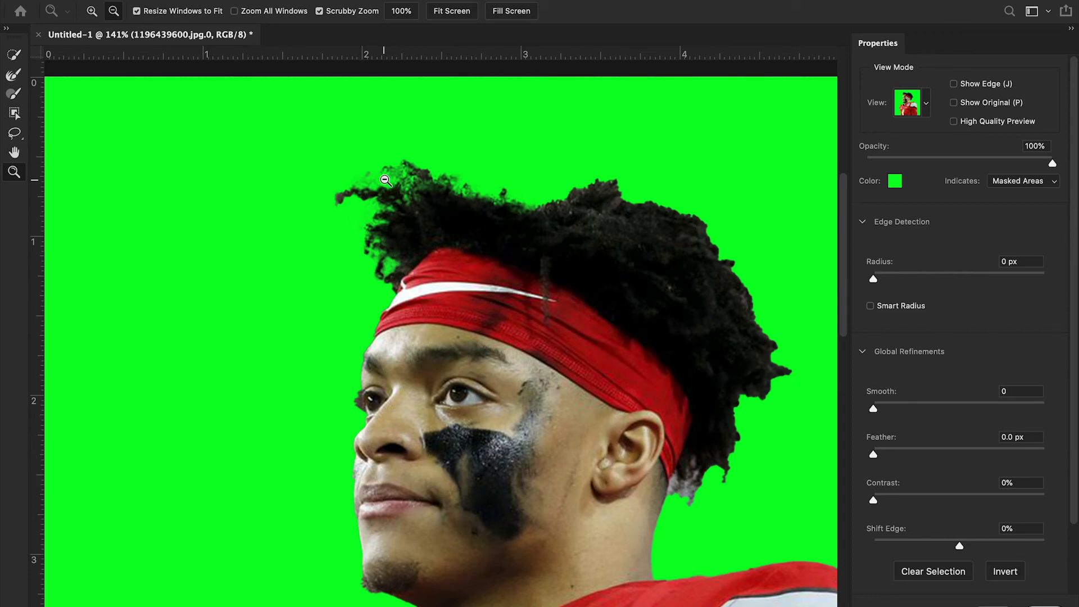
Paint the Refine Edge Brush from beside the ear up the right hair edge to the curls.
scroll(626, 301, "right", 2)
key("r")
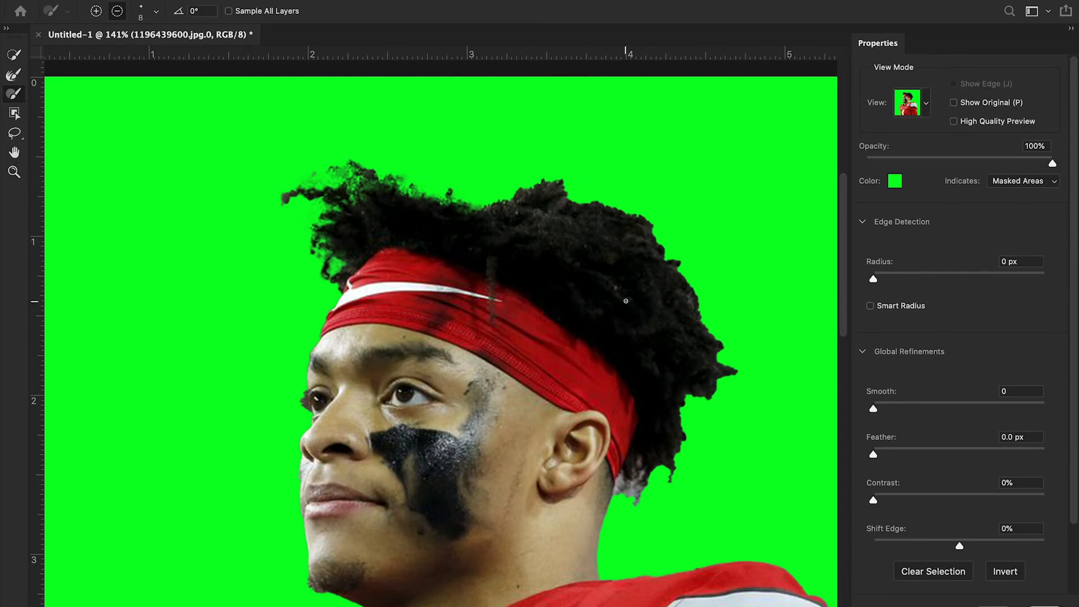
left_click(14, 73)
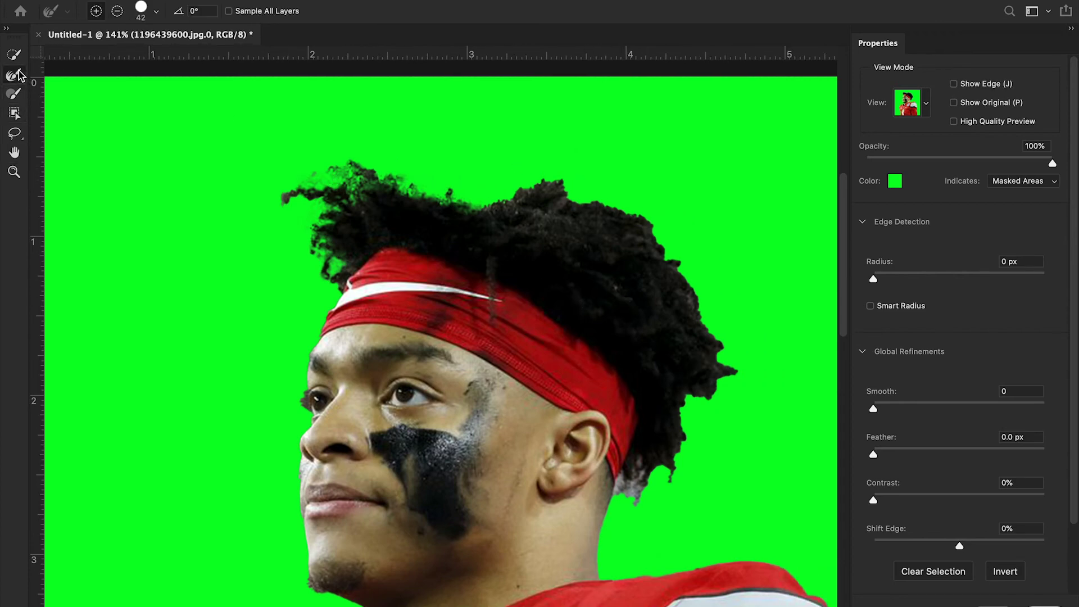
mouse_move(624, 483)
left_mouse_down()
mouse_move(642, 461)
mouse_move(648, 502)
mouse_move(660, 473)
mouse_move(678, 457)
left_mouse_up()
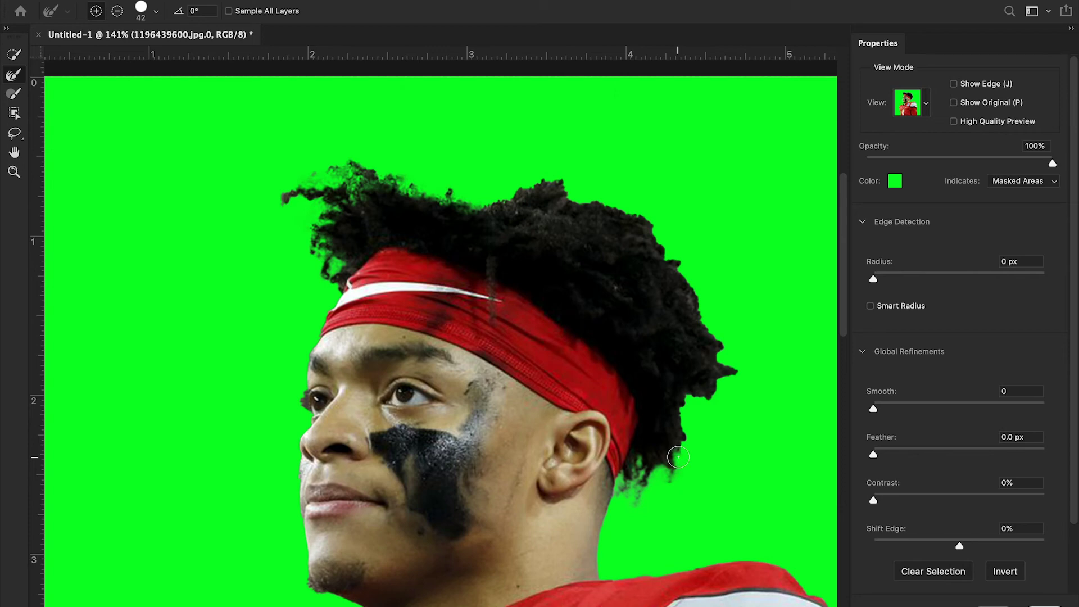
mouse_move(679, 457)
left_mouse_down()
mouse_move(704, 405)
mouse_move(697, 393)
mouse_move(726, 394)
mouse_move(734, 360)
mouse_move(649, 224)
mouse_move(540, 184)
mouse_move(476, 206)
left_mouse_up()
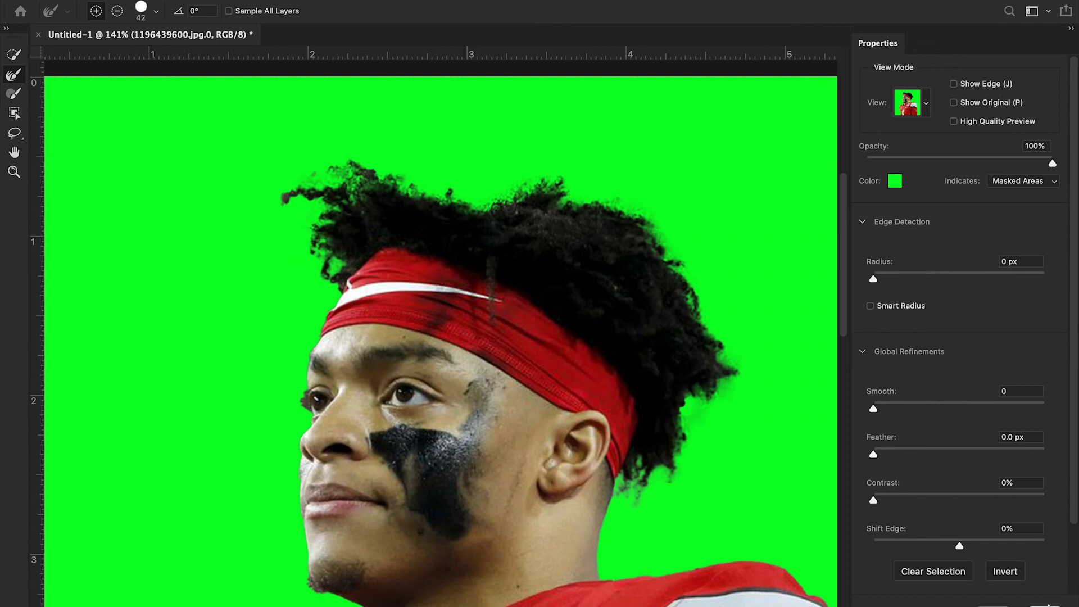
Apply the refined selection and leave Select and Mask.
key("Return")
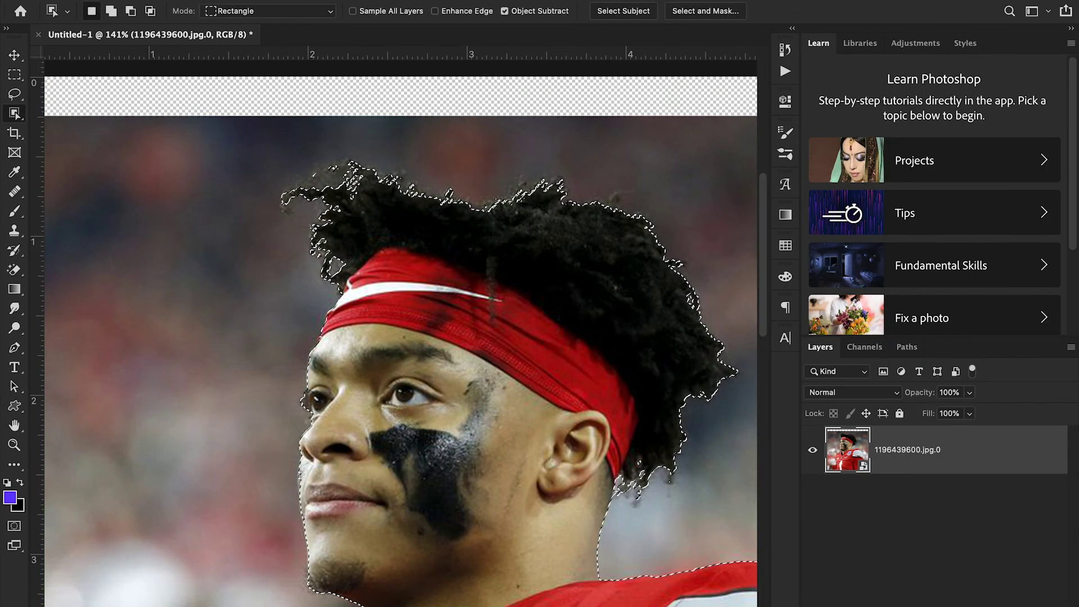